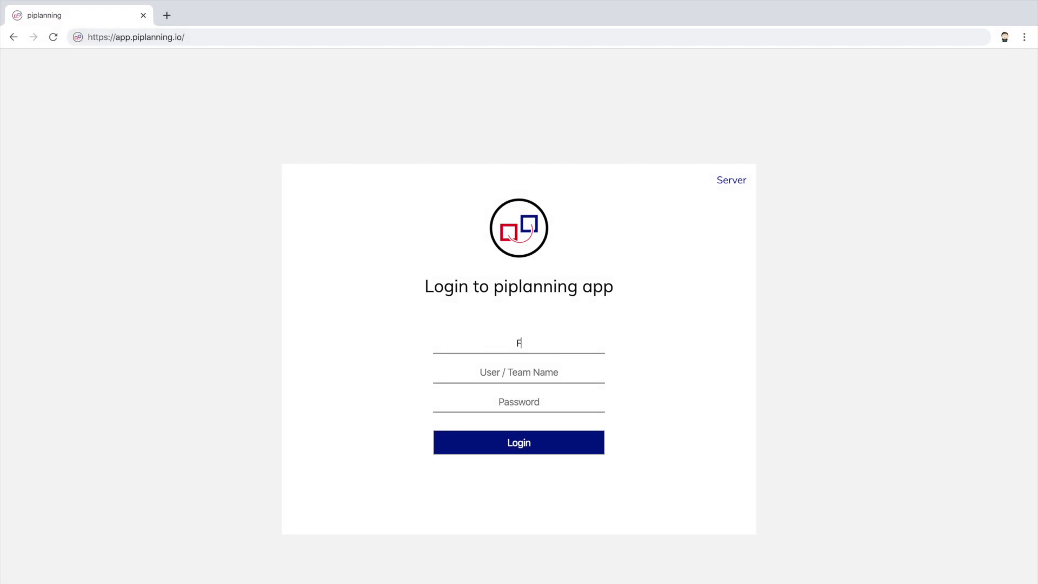
pyautogui.write('uturama')
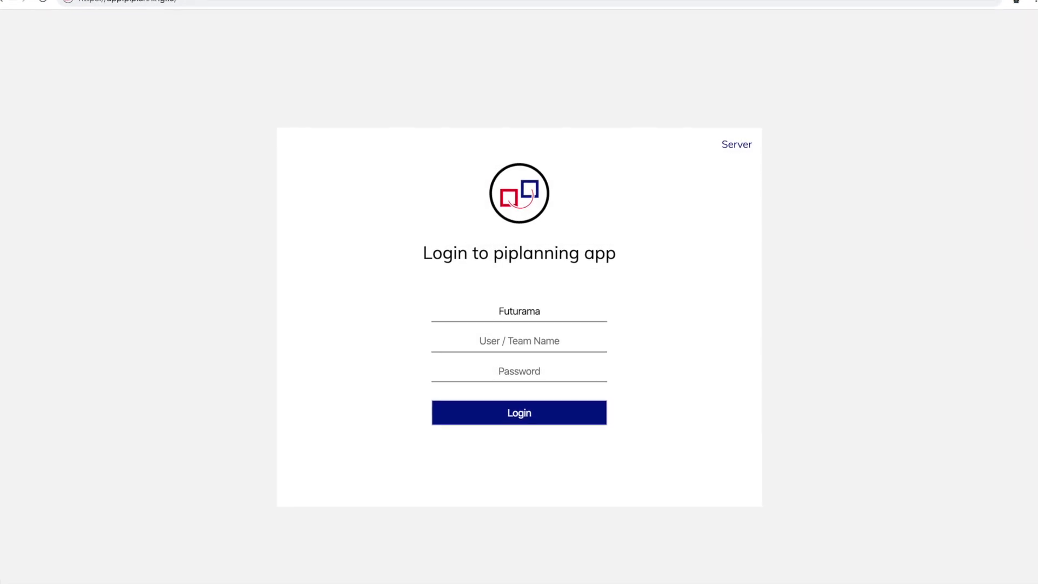
# - Enter company Futurama, team name OrlonCandy and the password on the login form
pyautogui.press('Tab')
pyautogui.write('OrlonCand')
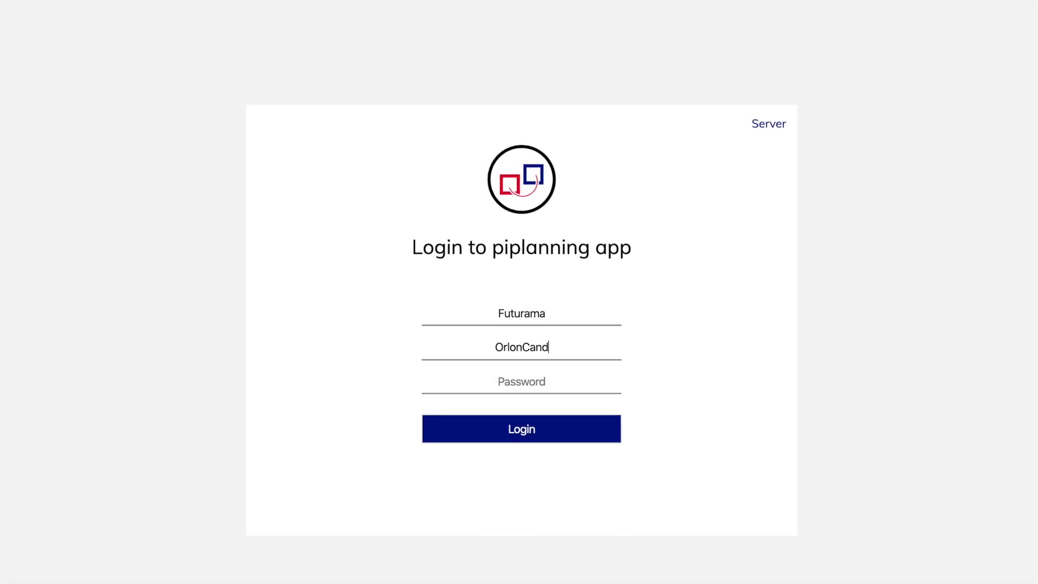
pyautogui.write('y')
pyautogui.press('Tab')
pyautogui.write('••••')
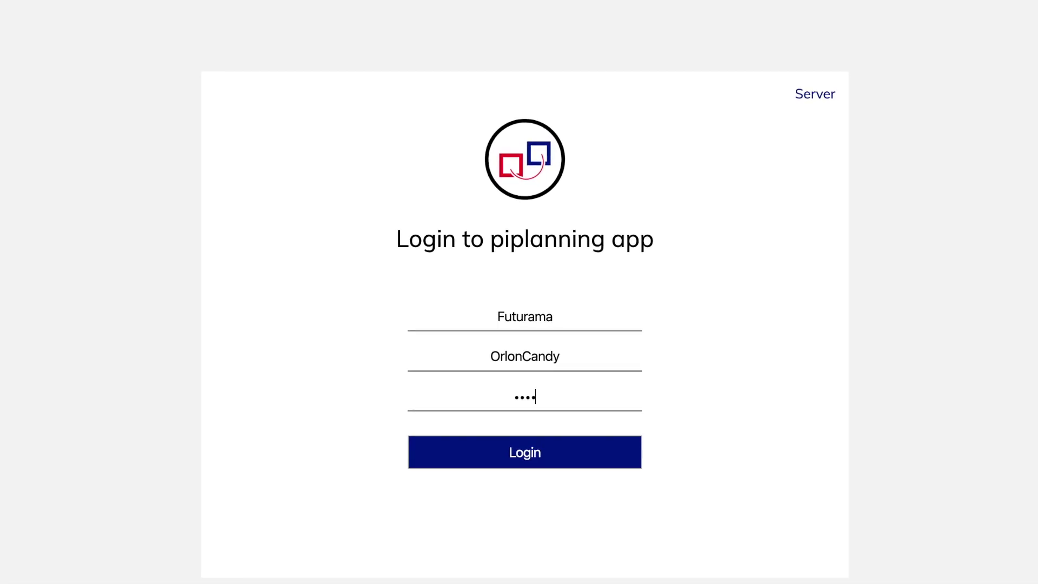
pyautogui.write('••')
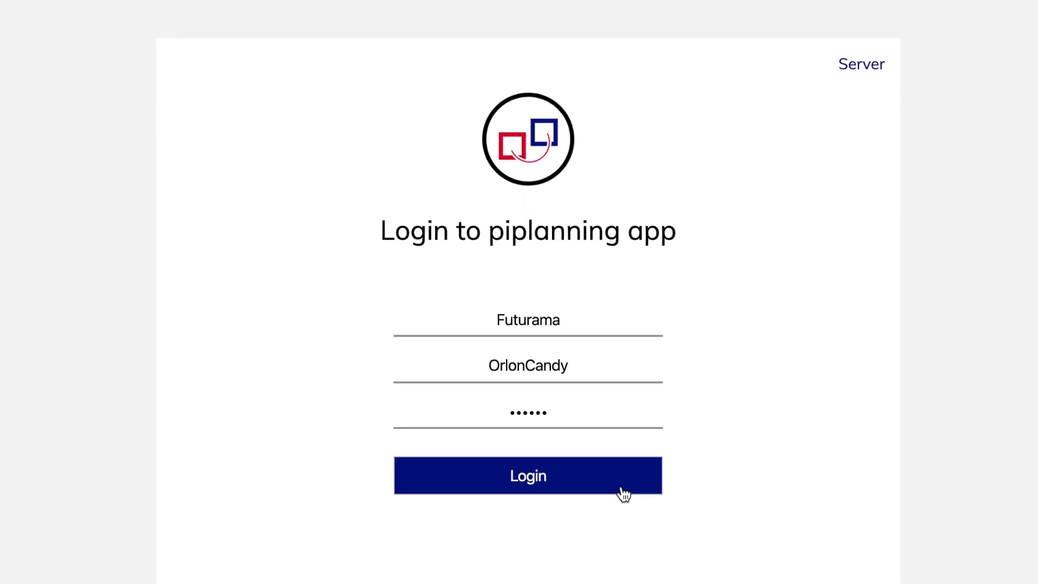
# - Log in and open the 'PI Planning' session from the session list
pyautogui.click(612, 478)
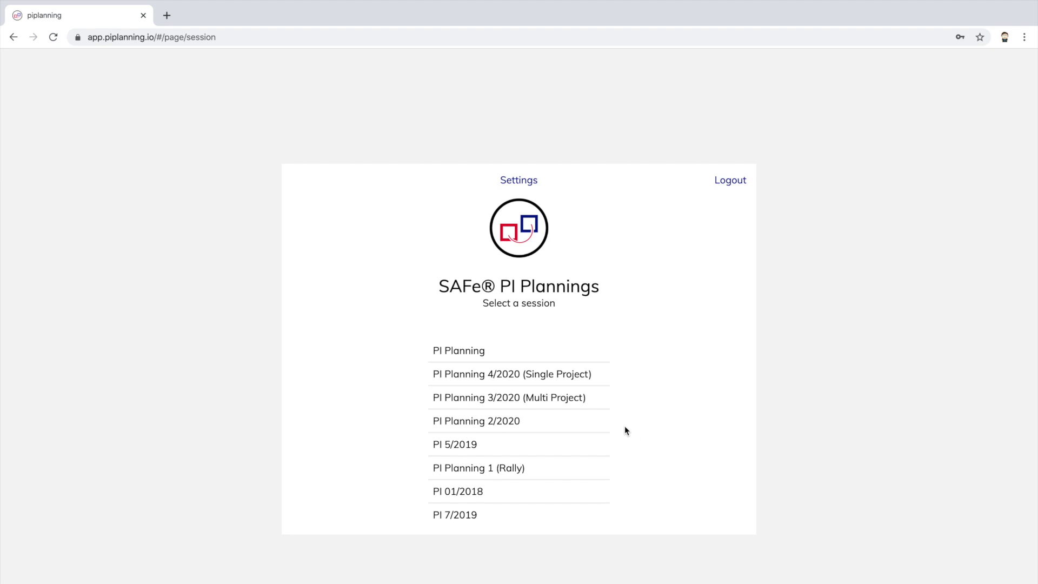
pyautogui.click(476, 351)
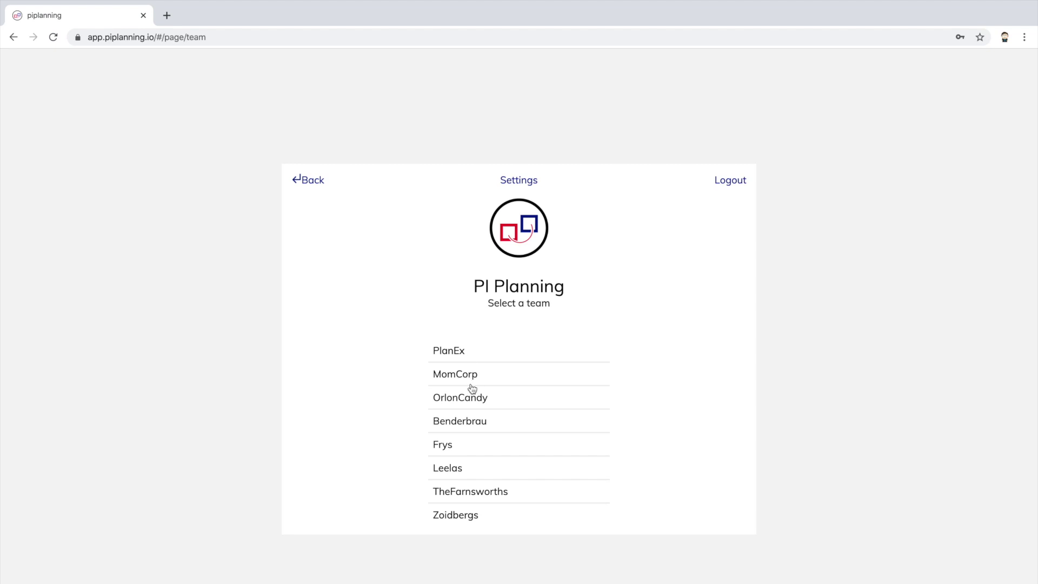
# - Select the OrlonCandy row to open its team board
pyautogui.click(471, 398)
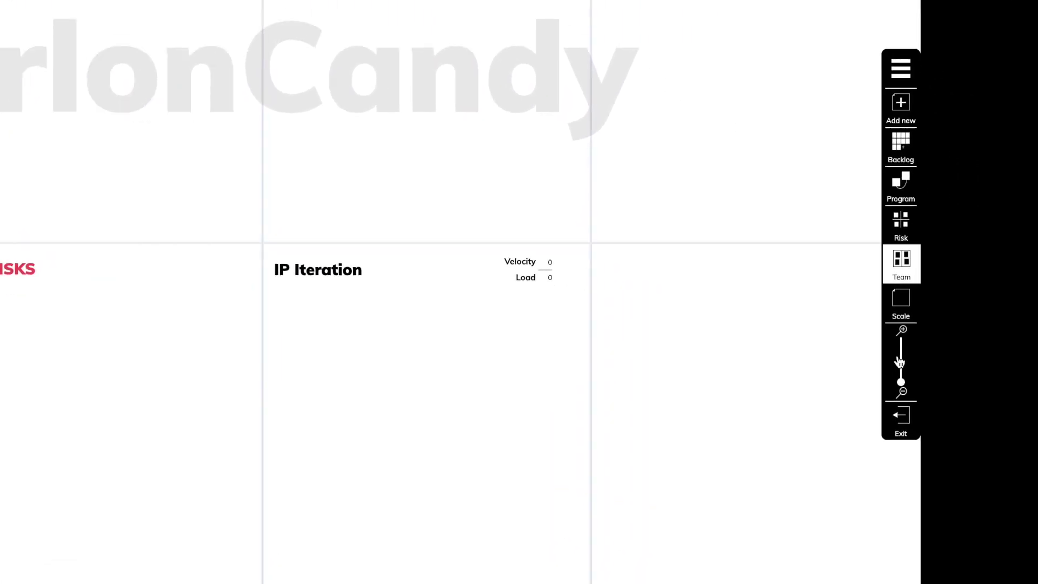
# - Switch from the OrlonCandy board to MomCorp's board, then exit to the team list
pyautogui.click(647, 376)
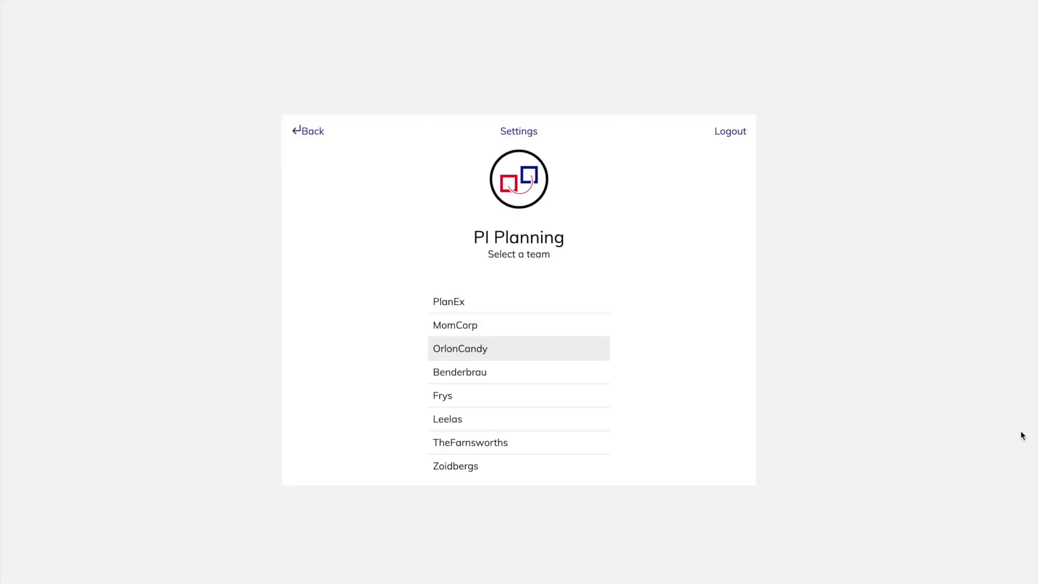
pyautogui.click(566, 325)
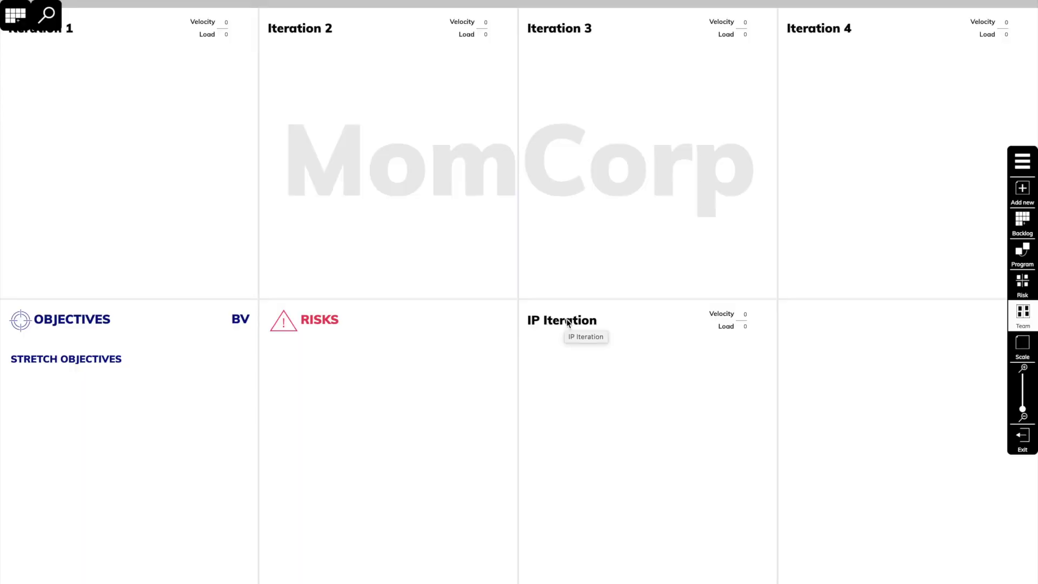
pyautogui.click(1022, 440)
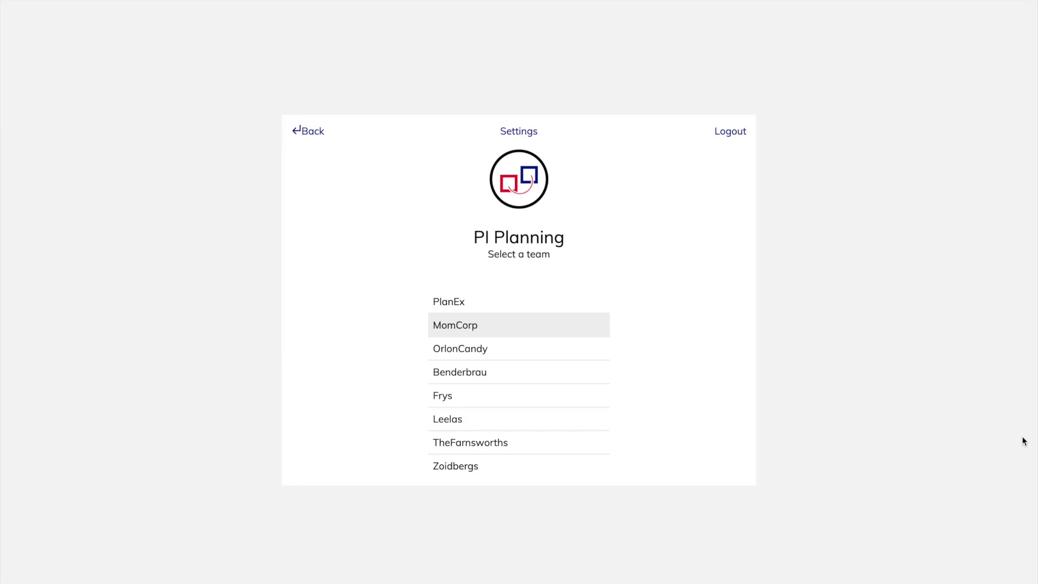